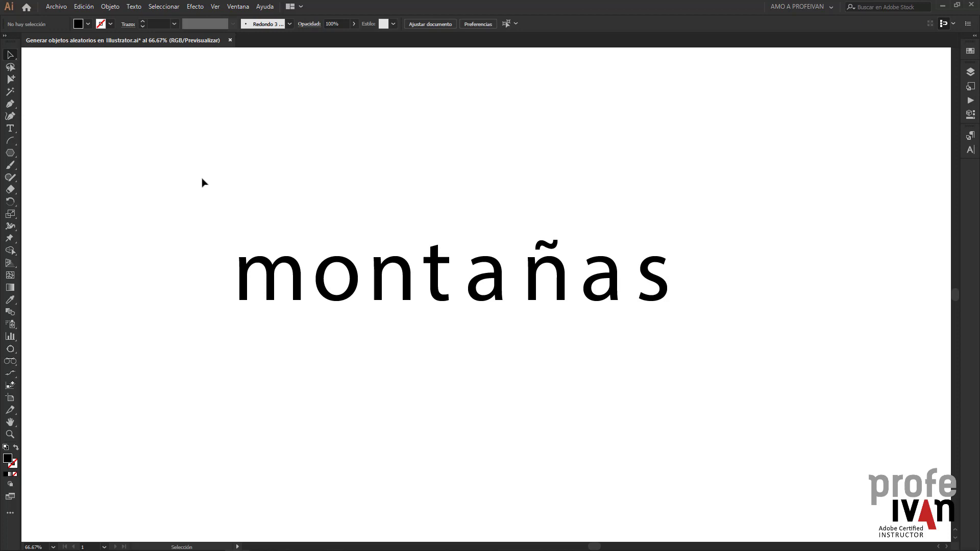
Select the montañas text and open the Transform Each dialog
{"action": "left_click_drag", "start_coordinate": [197, 186], "coordinate": [702, 327]}
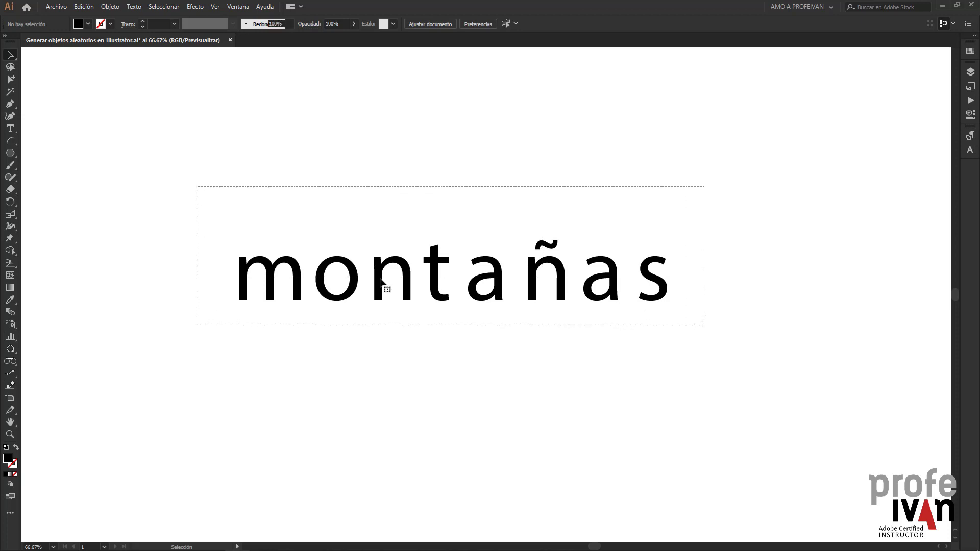
{"action": "left_click", "coordinate": [380, 280]}
{"action": "left_click", "coordinate": [116, 7]}
{"action": "mouse_move", "coordinate": [131, 18]}
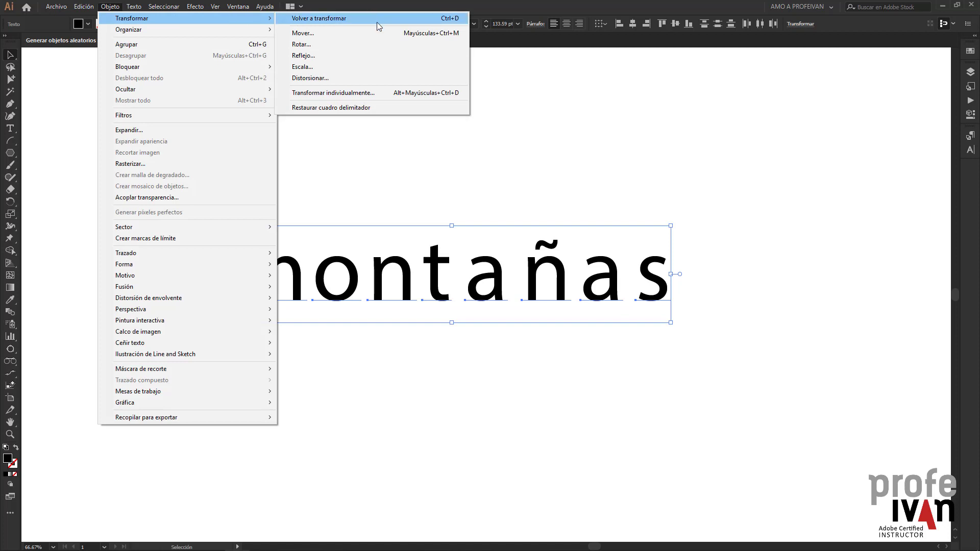
{"action": "left_click", "coordinate": [390, 98]}
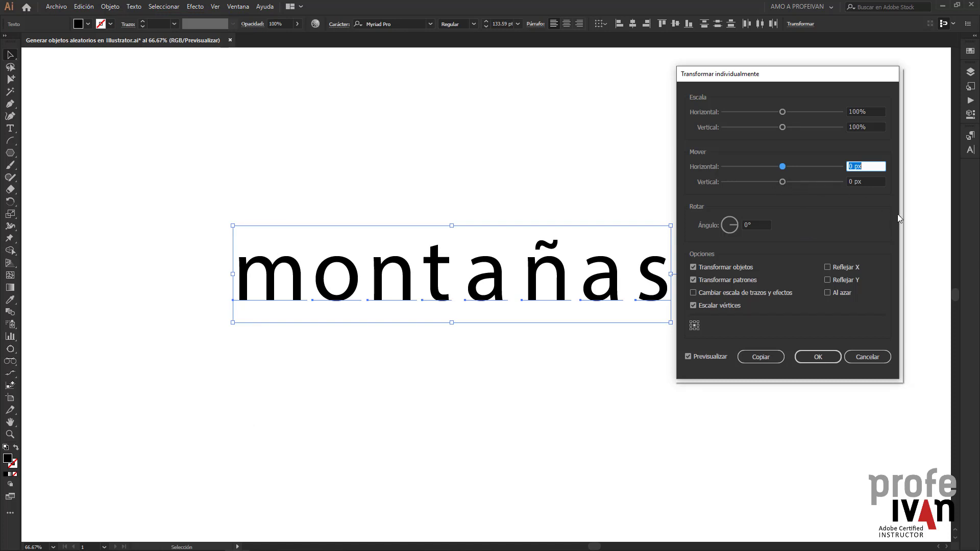
Set Transform Each scale to 47% horizontally and vertically, set the reference point, and enable Random
{"action": "left_click", "coordinate": [854, 112]}
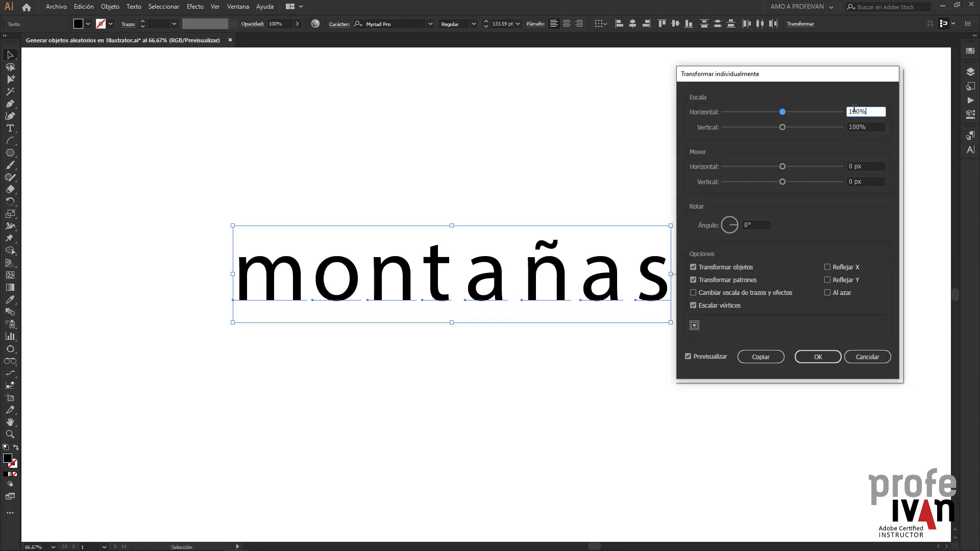
{"action": "double_click", "coordinate": [854, 112]}
{"action": "type", "text": "4"}
{"action": "type", "text": "7"}
{"action": "key", "text": "Tab"}
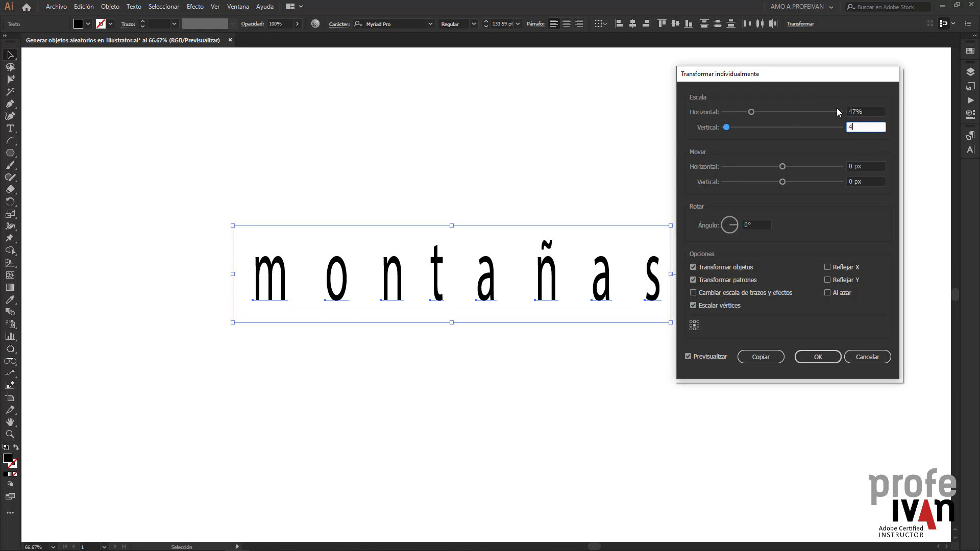
{"action": "type", "text": "47"}
{"action": "key", "text": "Tab"}
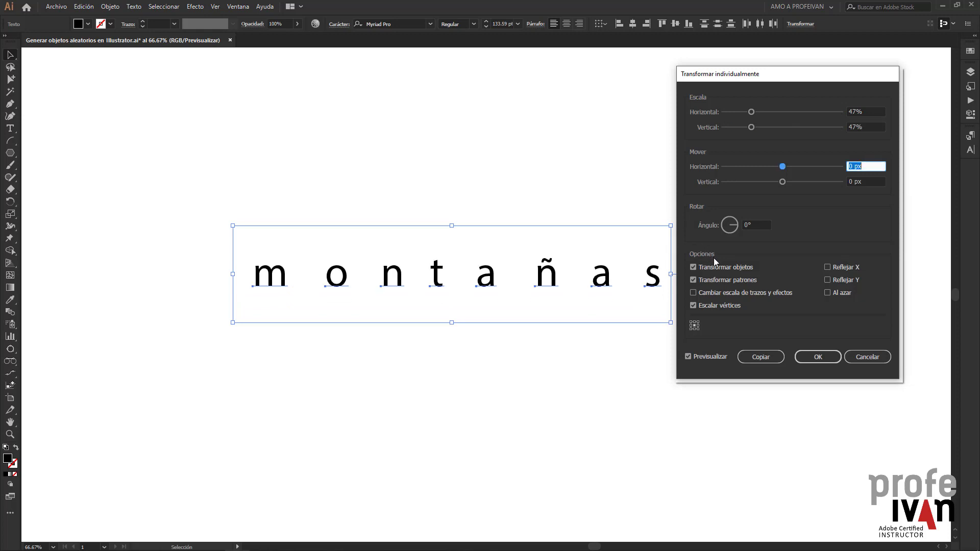
{"action": "left_click", "coordinate": [694, 326]}
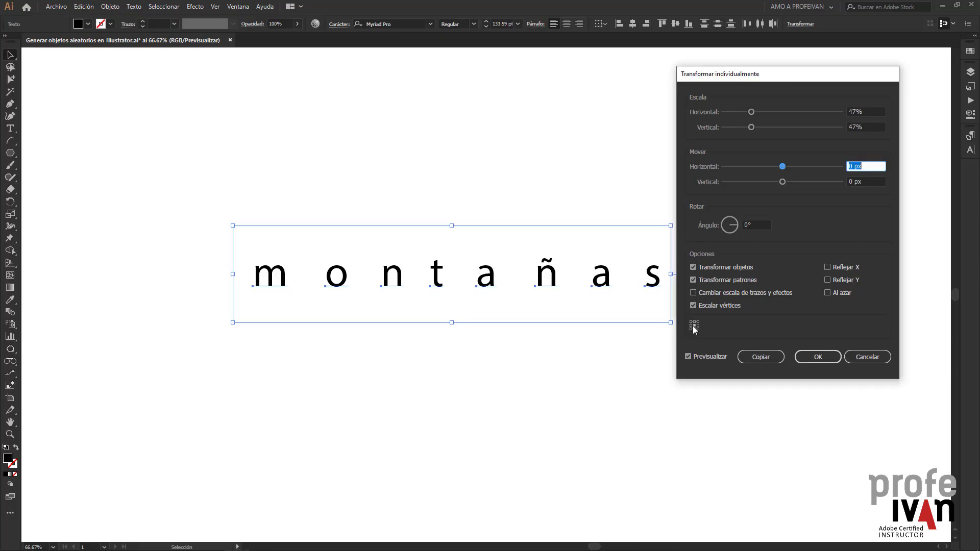
{"action": "left_click", "coordinate": [827, 294]}
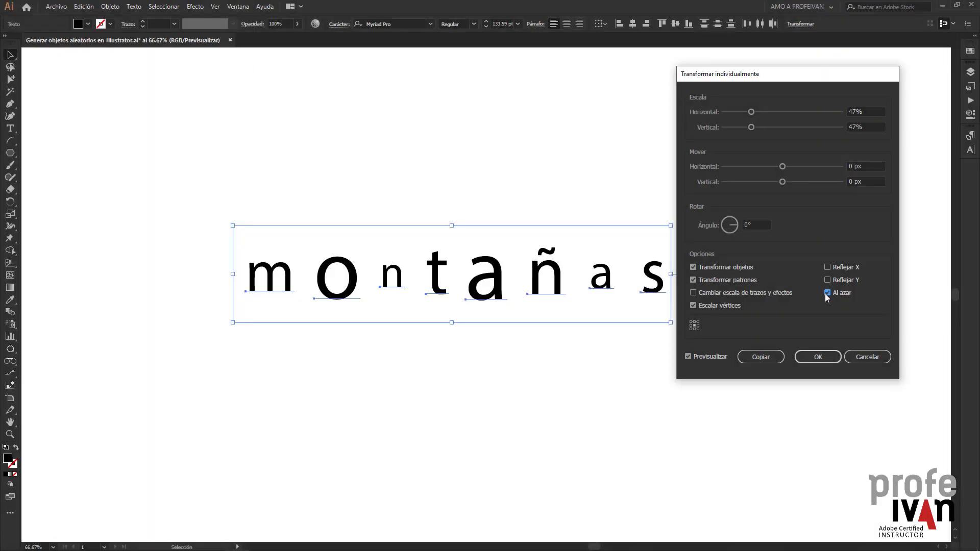
Reset the scale to 100% and drag the move and rotate controls to add random offsets and rotation
{"action": "left_click", "coordinate": [873, 111]}
{"action": "type", "text": "1"}
{"action": "type", "text": "00"}
{"action": "key", "text": "Tab"}
{"action": "type", "text": "100"}
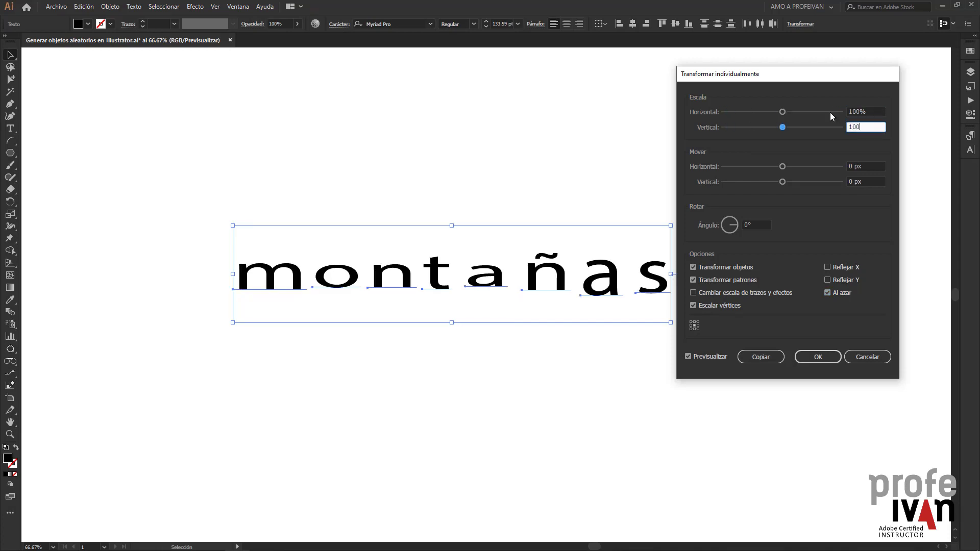
{"action": "key", "text": "Tab"}
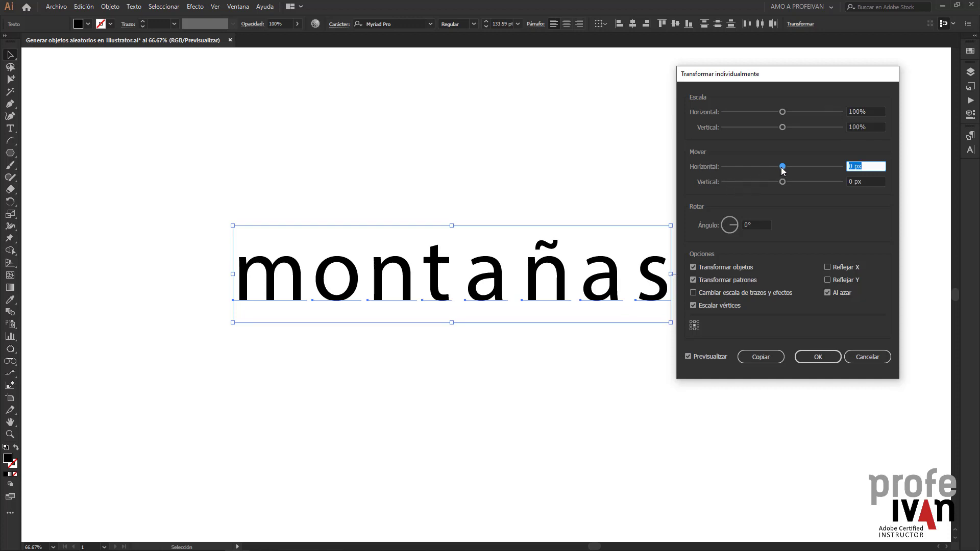
{"action": "left_click_drag", "start_coordinate": [783, 182], "coordinate": [820, 183]}
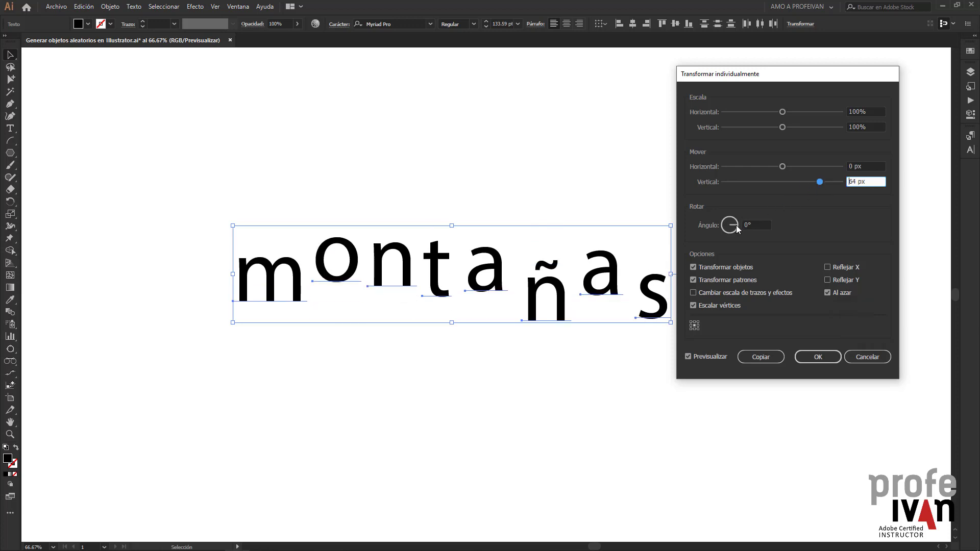
{"action": "left_click_drag", "start_coordinate": [736, 230], "coordinate": [735, 236]}
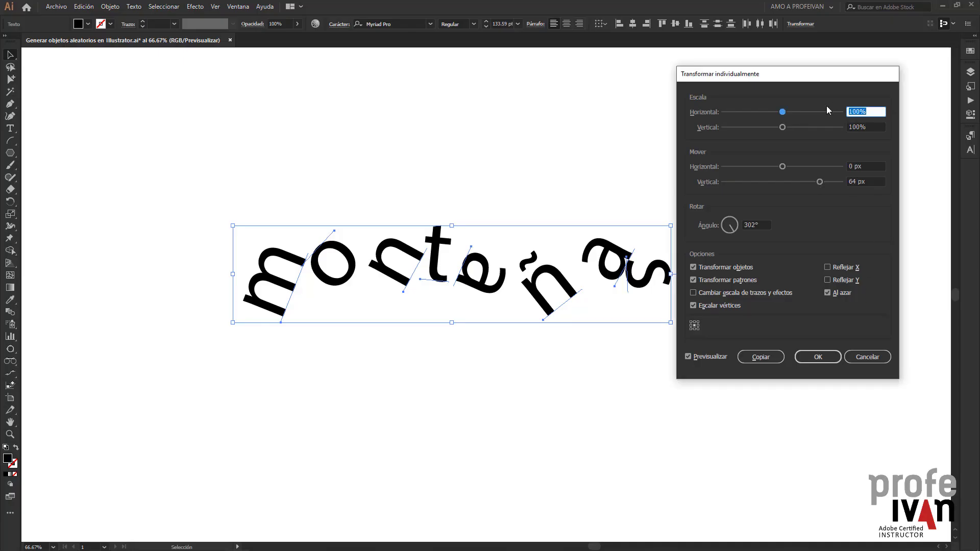
Set scale to 47%, offsets to 30/73 px and rotation to 280°, then apply the transform
{"action": "type", "text": "47"}
{"action": "key", "text": "Tab"}
{"action": "type", "text": "47"}
{"action": "key", "text": "Tab"}
{"action": "type", "text": "37"}
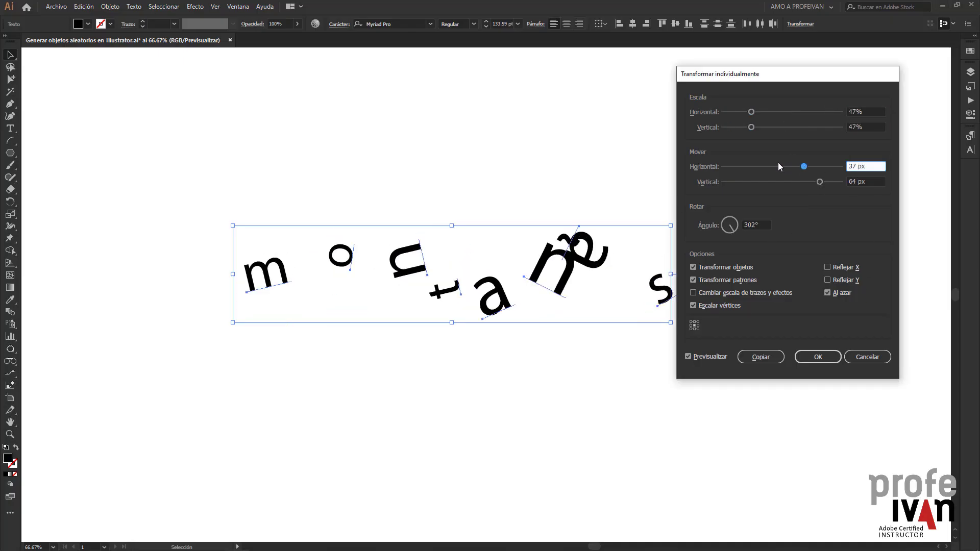
{"action": "left_click_drag", "start_coordinate": [819, 181], "coordinate": [824, 181]}
{"action": "left_click", "coordinate": [755, 224]}
{"action": "type", "text": "280"}
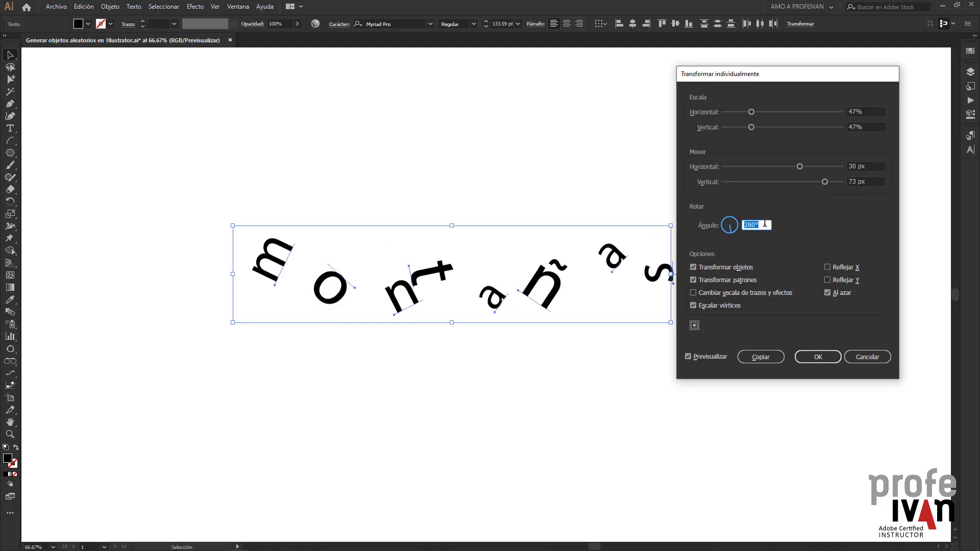
{"action": "left_click", "coordinate": [818, 357]}
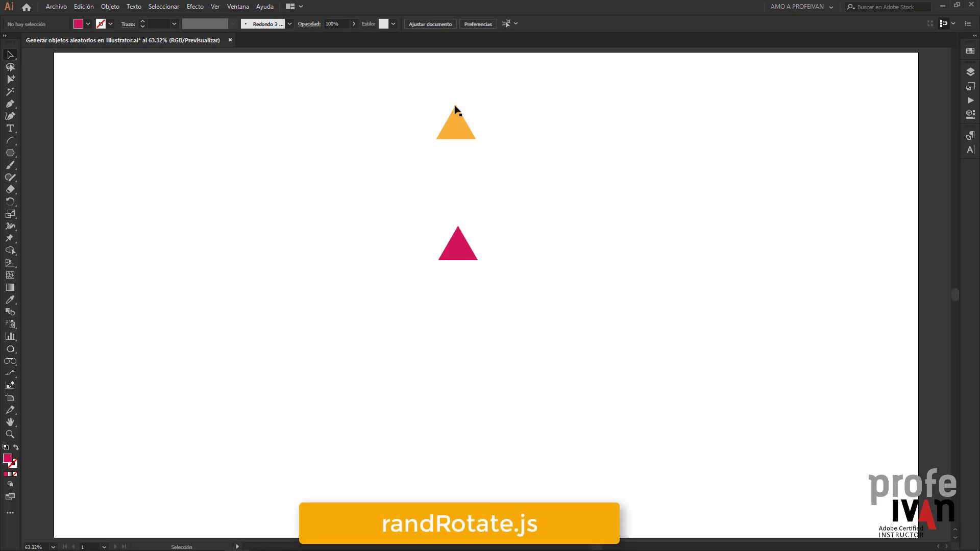
{"action": "left_click", "coordinate": [457, 126]}
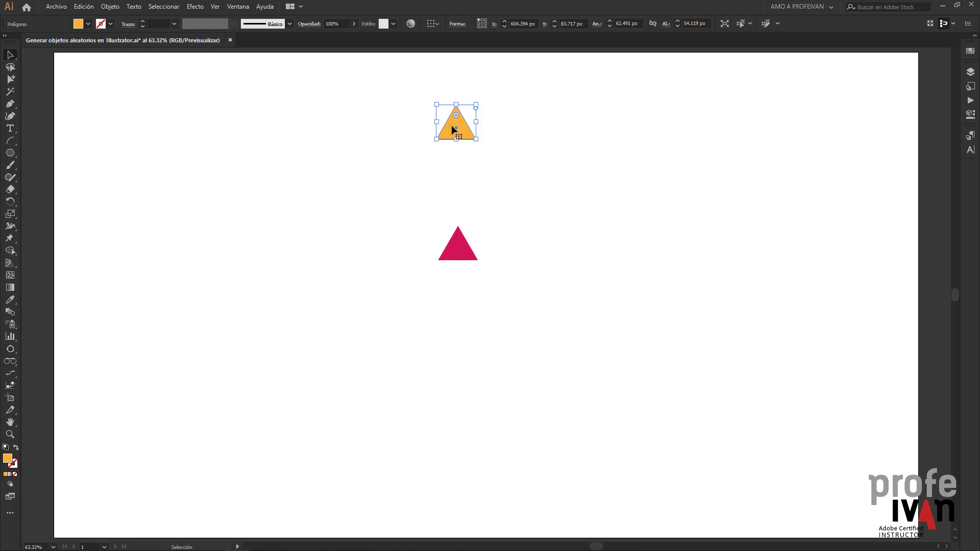
{"action": "left_click", "coordinate": [463, 250]}
{"action": "left_click", "coordinate": [454, 134]}
{"action": "left_click", "coordinate": [309, 24]}
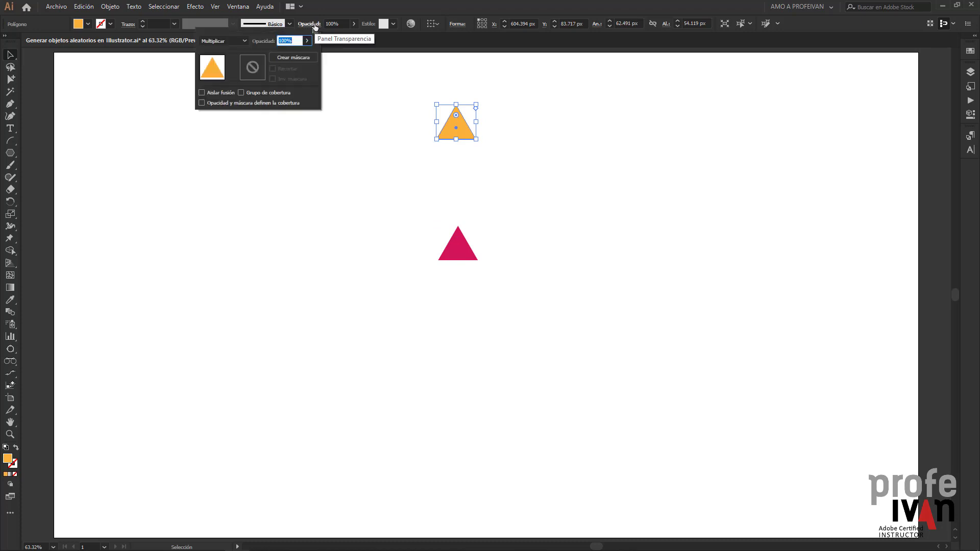
{"action": "left_click", "coordinate": [453, 247]}
{"action": "left_click", "coordinate": [458, 253]}
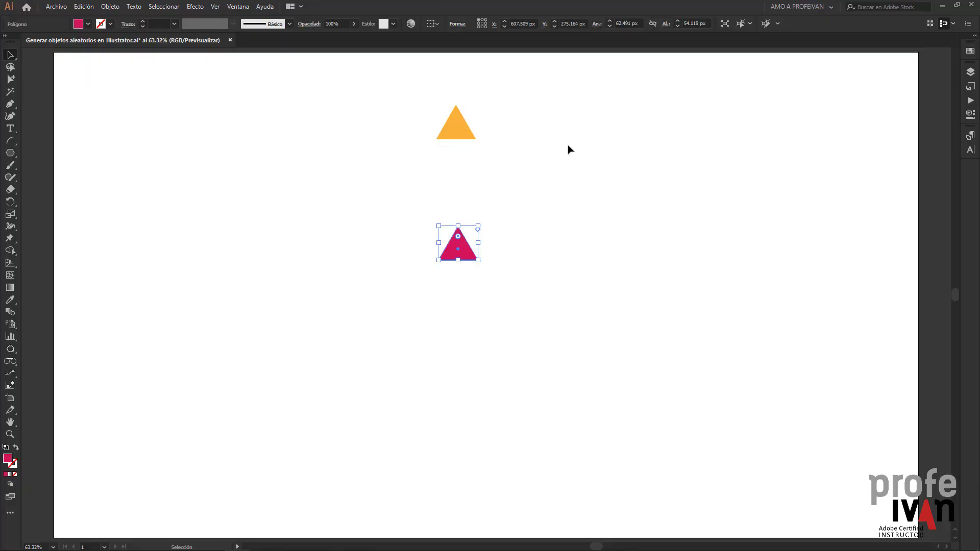
With the Blend tool, link the orange and red triangles using 8 specified steps
{"action": "left_click", "coordinate": [500, 165]}
{"action": "left_click", "coordinate": [10, 312]}
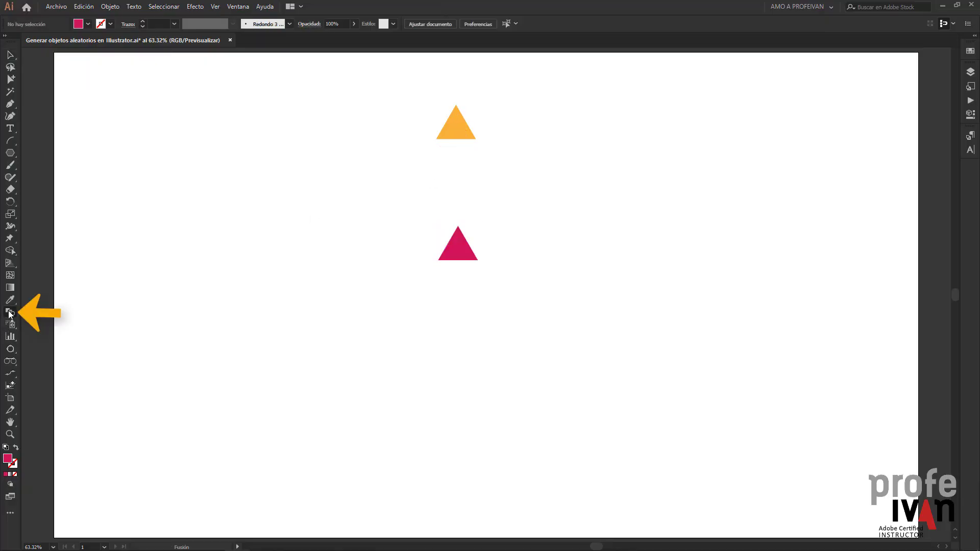
{"action": "left_click", "coordinate": [457, 132]}
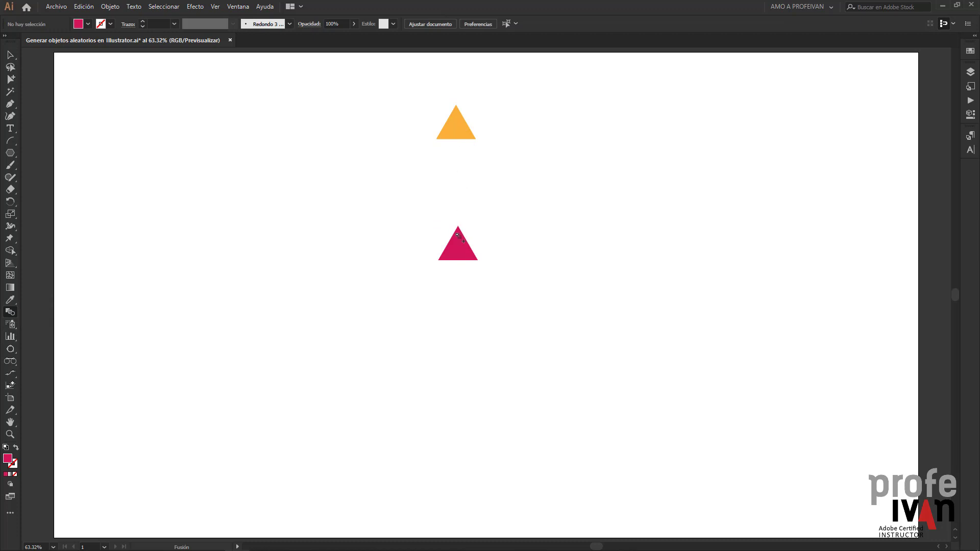
{"action": "key", "text": "alt"}
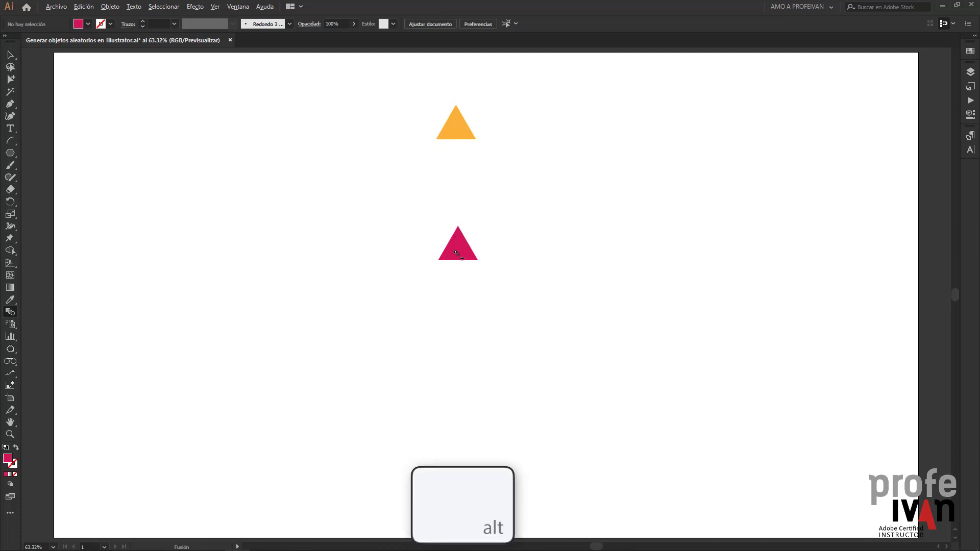
{"action": "left_click", "coordinate": [457, 254], "text": "alt"}
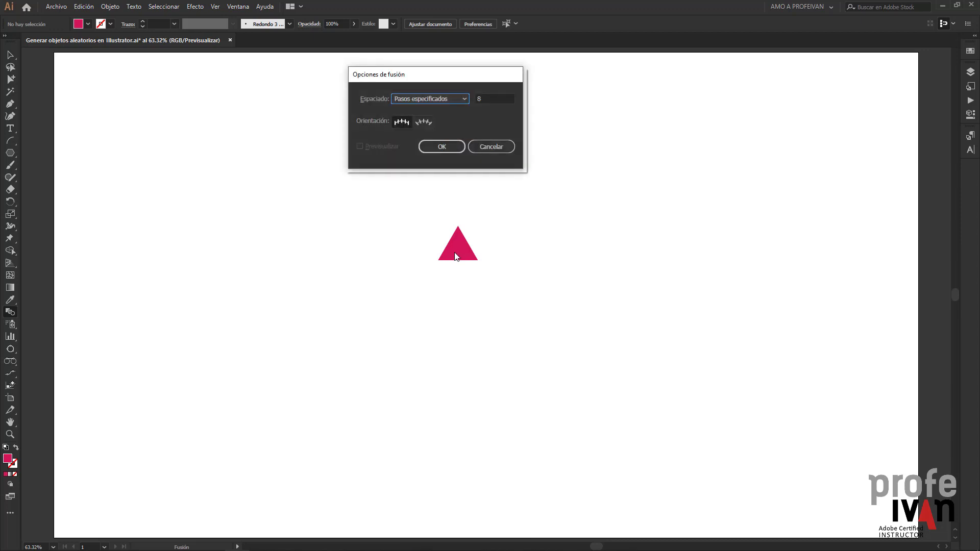
{"action": "left_click_drag", "start_coordinate": [450, 78], "coordinate": [717, 127]}
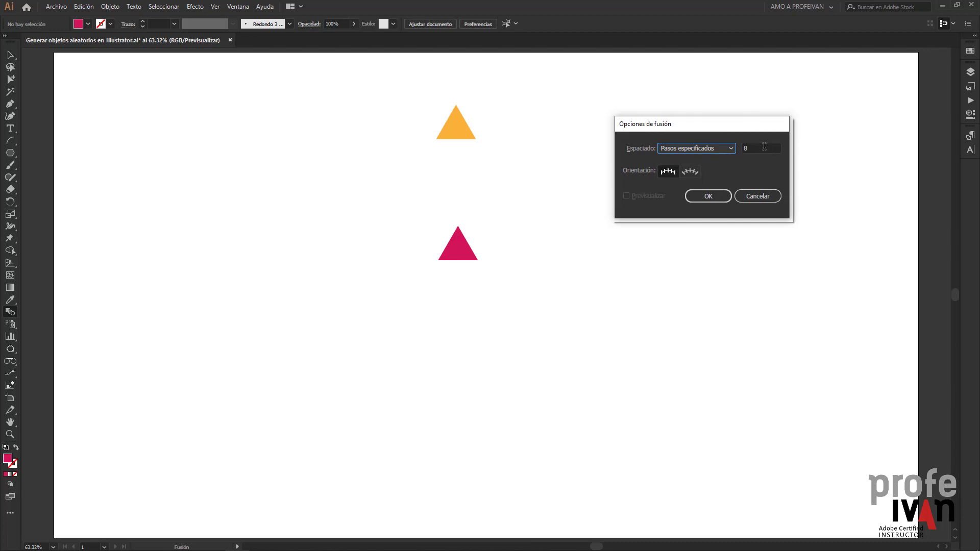
{"action": "left_click", "coordinate": [715, 195]}
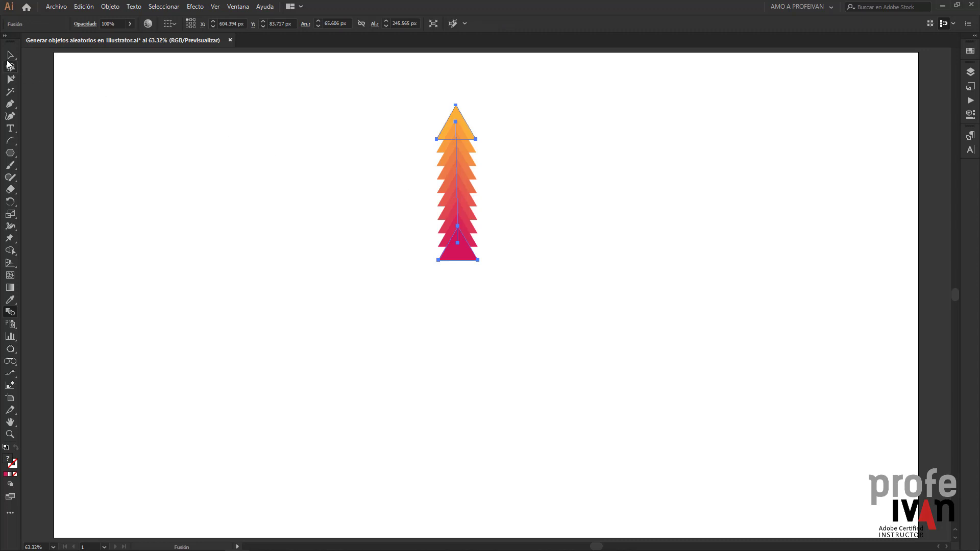
Switch to the Selection tool and toggle Outline view, then return to Preview to inspect the blend paths
{"action": "left_click", "coordinate": [7, 60]}
{"action": "left_click", "coordinate": [215, 7]}
{"action": "left_click", "coordinate": [227, 18]}
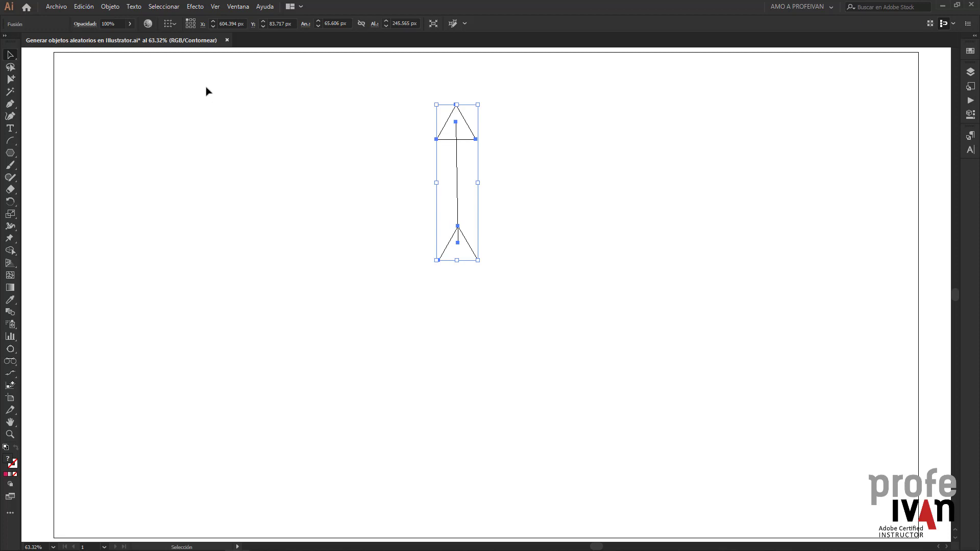
{"action": "left_click", "coordinate": [215, 6]}
{"action": "left_click", "coordinate": [240, 18]}
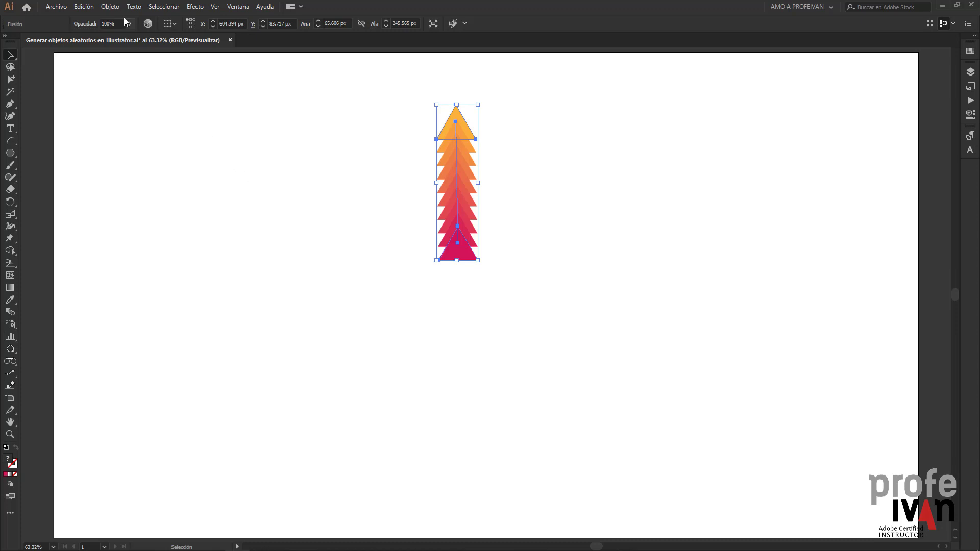
{"action": "left_click", "coordinate": [110, 7]}
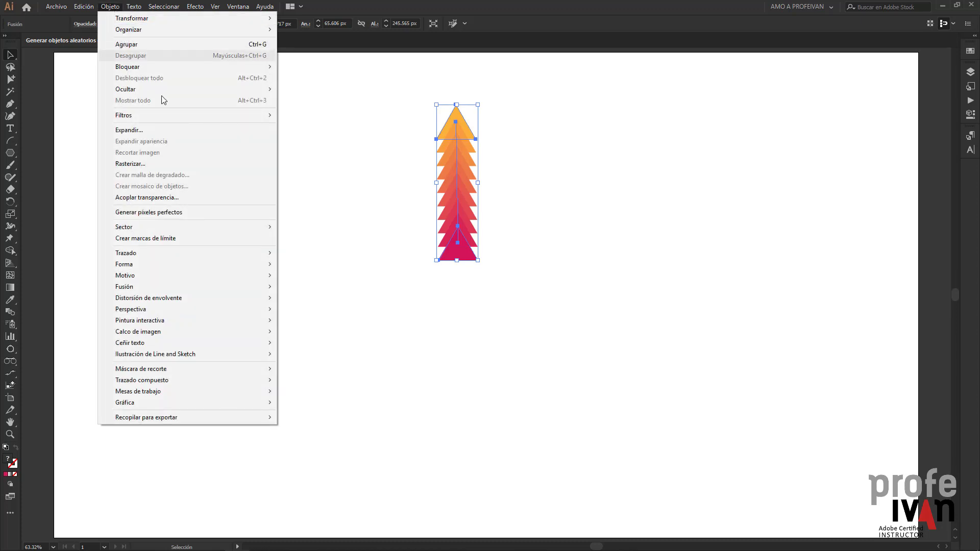
Expand the blend, ungroup it into separate triangles, and reselect the whole column
{"action": "left_click", "coordinate": [166, 130]}
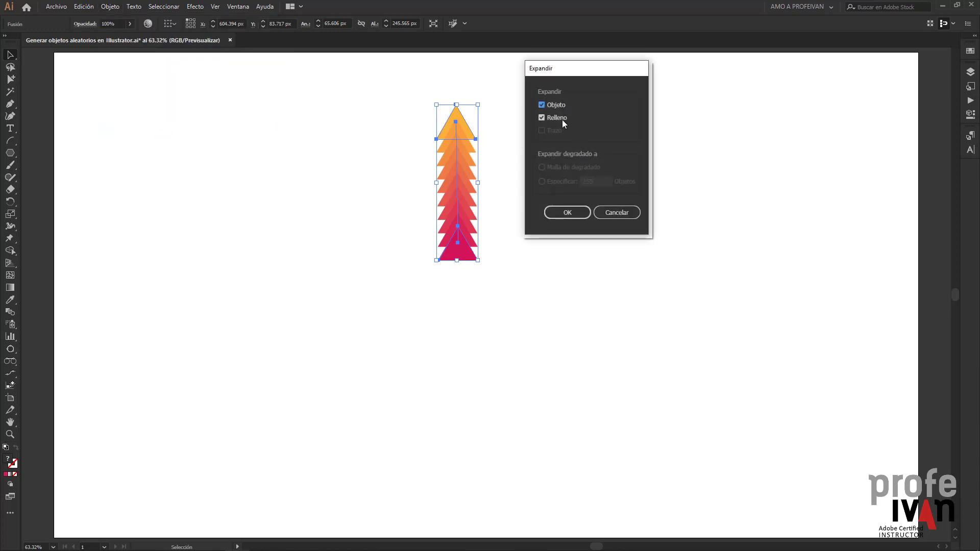
{"action": "left_click", "coordinate": [567, 213]}
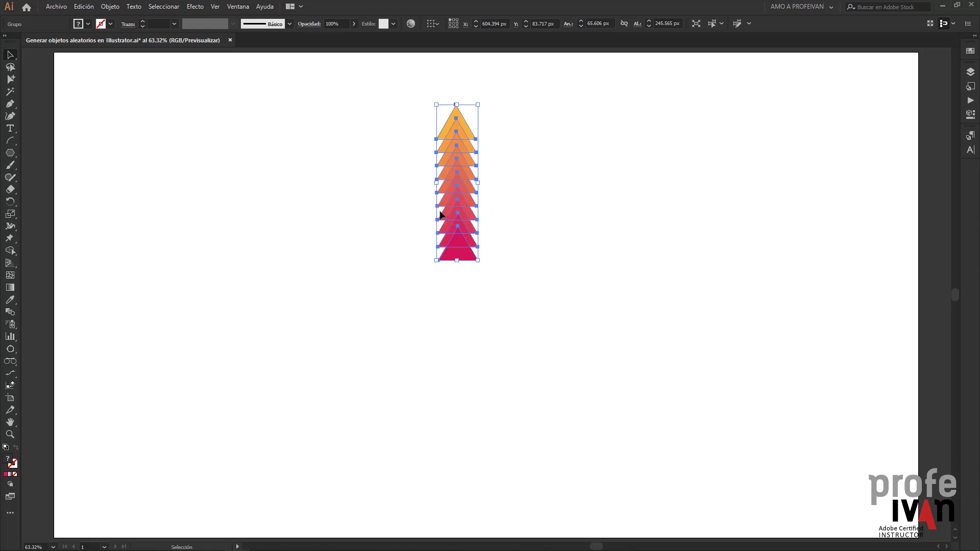
{"action": "left_click", "coordinate": [110, 7]}
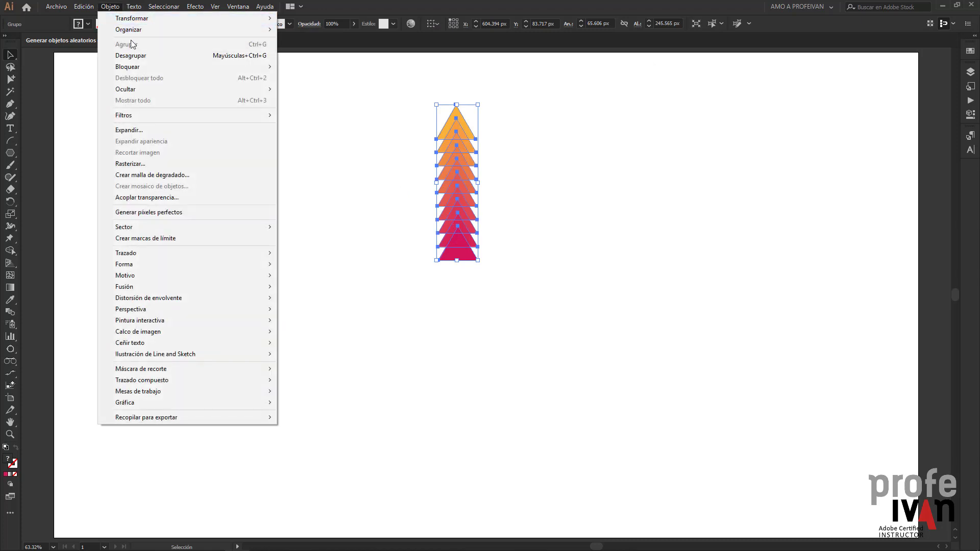
{"action": "left_click", "coordinate": [139, 55]}
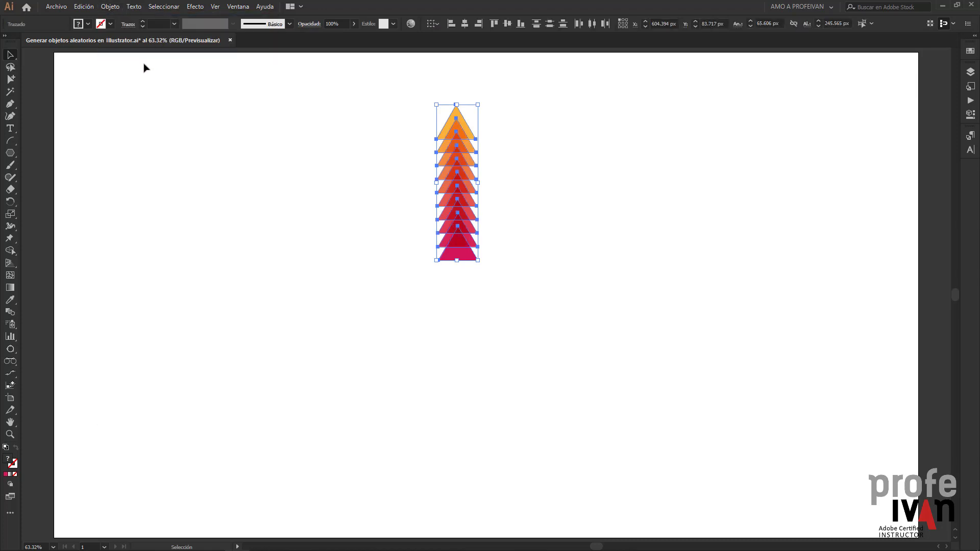
{"action": "left_click", "coordinate": [282, 155]}
{"action": "mouse_move", "coordinate": [408, 95]}
{"action": "left_mouse_down"}
{"action": "mouse_move", "coordinate": [461, 189]}
{"action": "mouse_move", "coordinate": [487, 282]}
{"action": "left_mouse_up"}
{"action": "left_click", "coordinate": [10, 202]}
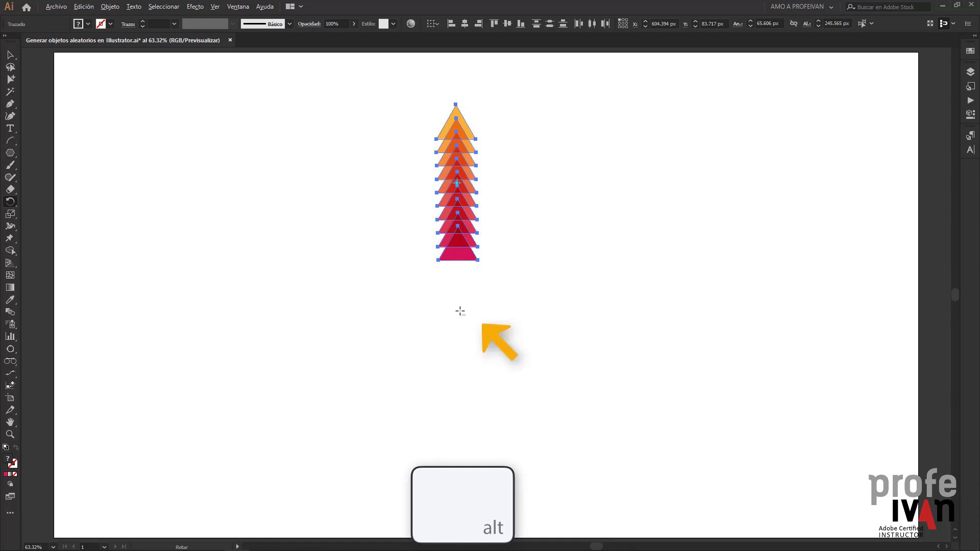
Rotate-copy the column by a thirteenth of a circle about a point below, repeating with Ctrl+D
{"action": "left_click", "coordinate": [455, 313], "text": "alt"}
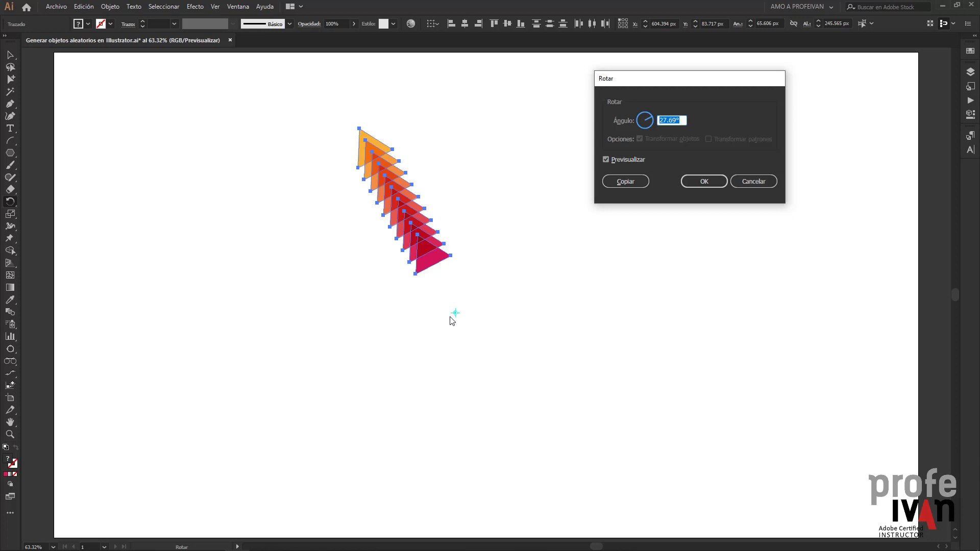
{"action": "type", "text": "360/"}
{"action": "type", "text": "3"}
{"action": "key", "text": "Tab"}
{"action": "left_click", "coordinate": [629, 182]}
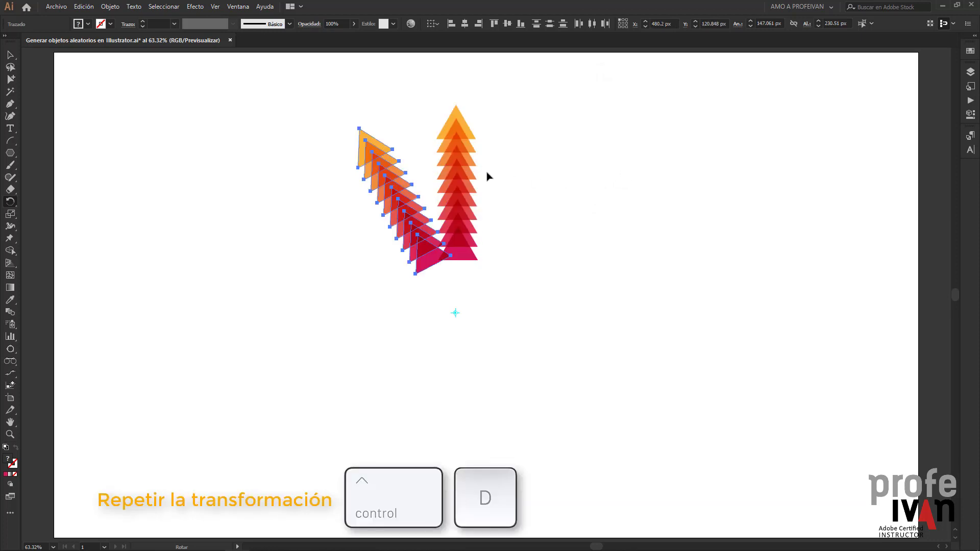
{"action": "key", "text": "ctrl+d"}
{"action": "key", "text": "ctrl+d"}
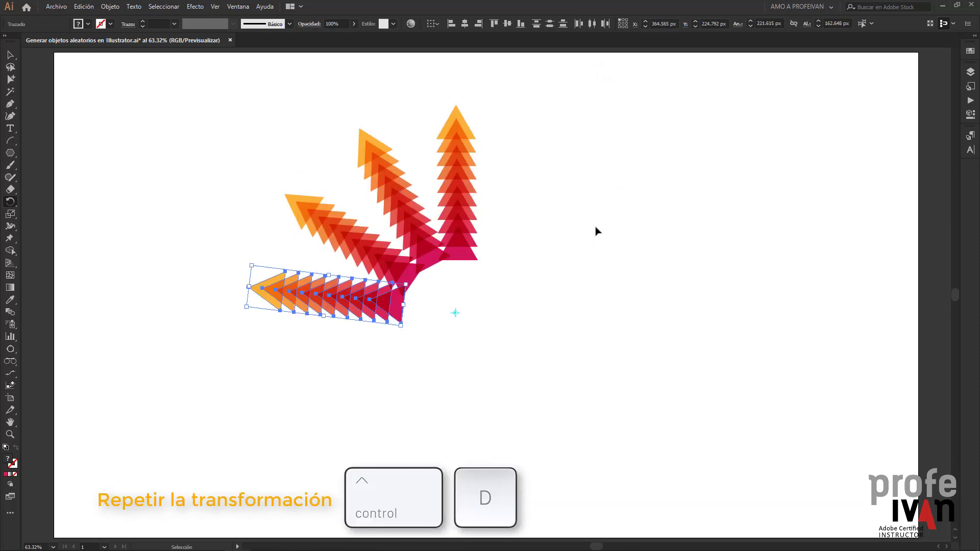
{"action": "key", "text": "ctrl+d"}
{"action": "key", "text": "ctrl+d"}
{"action": "key", "text": "ctrl+d"}
{"action": "key", "text": "ctrl+d"}
{"action": "key", "text": "ctrl+d"}
{"action": "key", "text": "ctrl+d"}
{"action": "key", "text": "ctrl+d"}
{"action": "key", "text": "ctrl+d"}
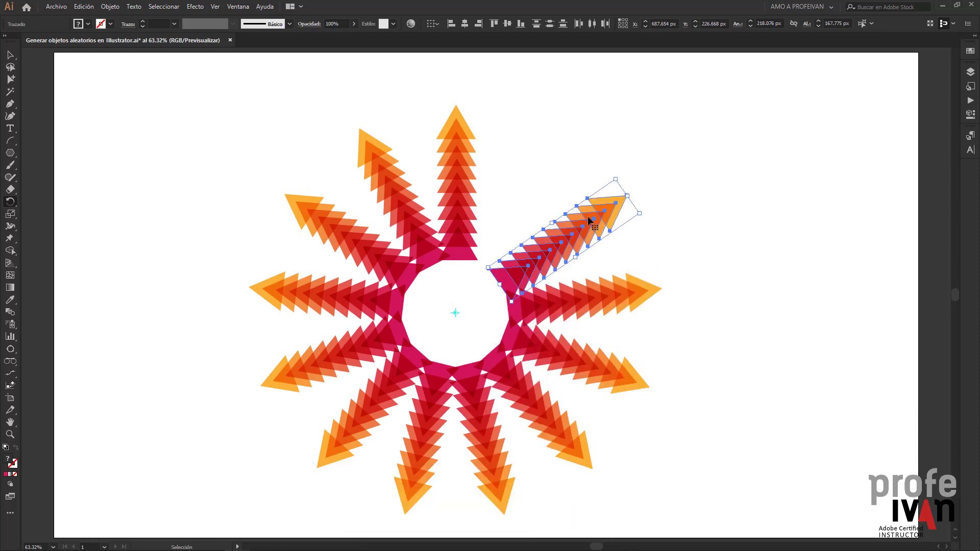
{"action": "key", "text": "ctrl+d"}
{"action": "left_click", "coordinate": [10, 55]}
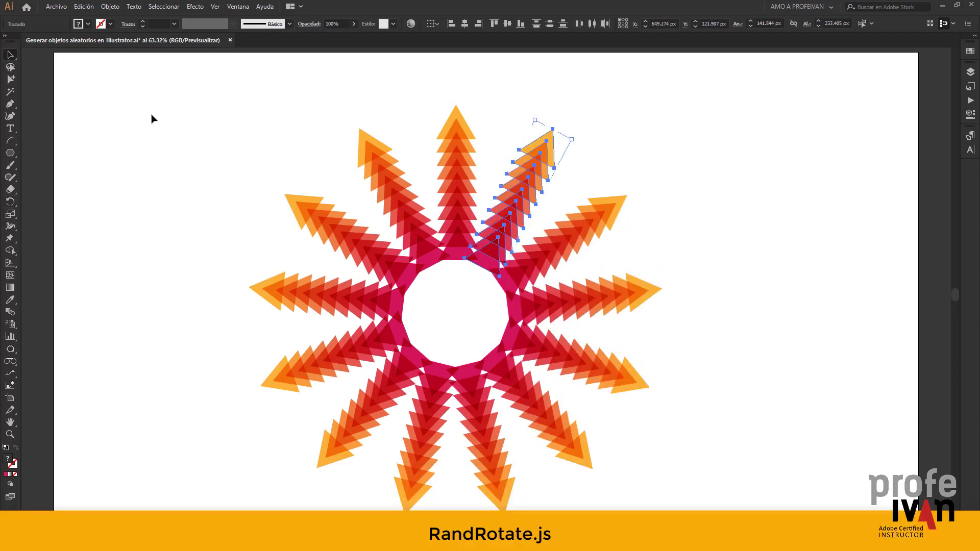
Select all the artwork and run RandRotate.js, accepting its minimum and maximum angle prompts
{"action": "left_click", "coordinate": [220, 143]}
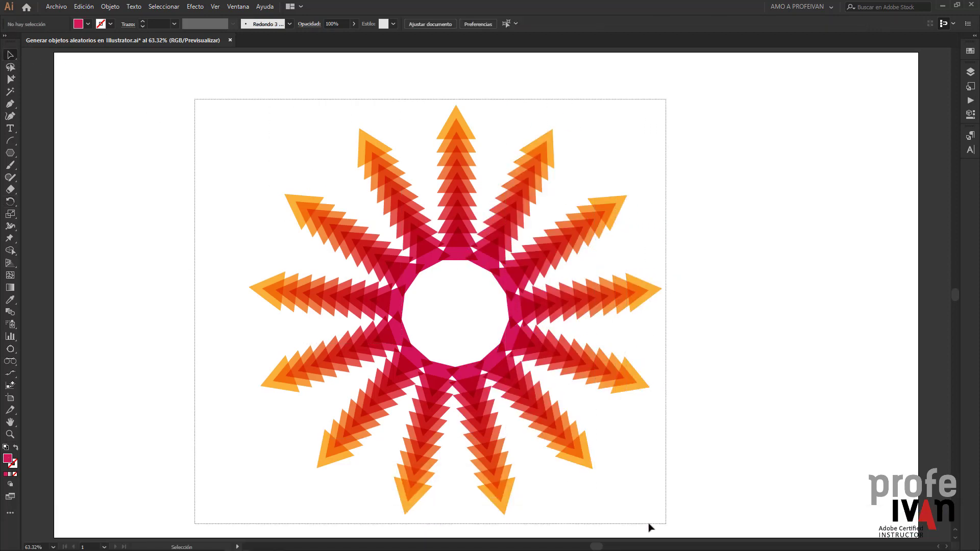
{"action": "key", "text": "ctrl+a"}
{"action": "left_click", "coordinate": [56, 7]}
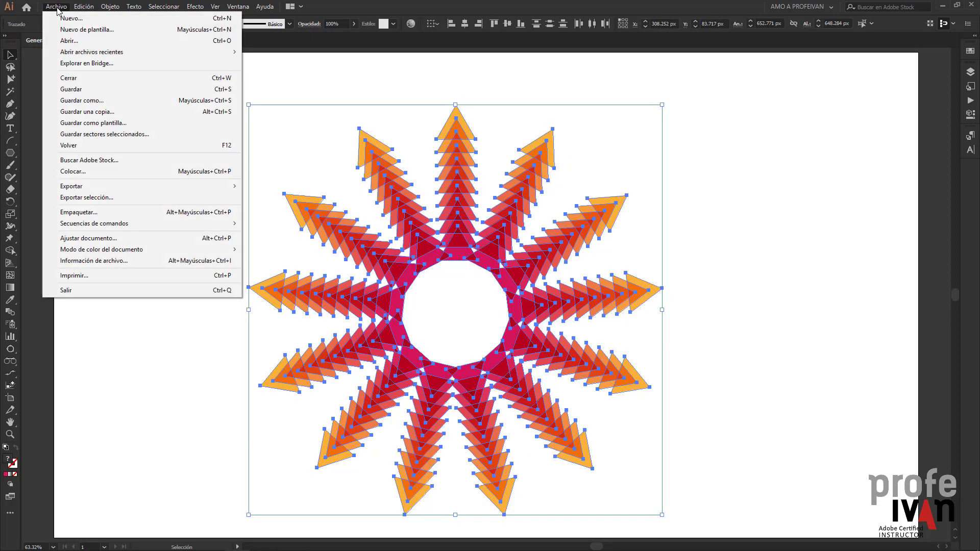
{"action": "mouse_move", "coordinate": [94, 222]}
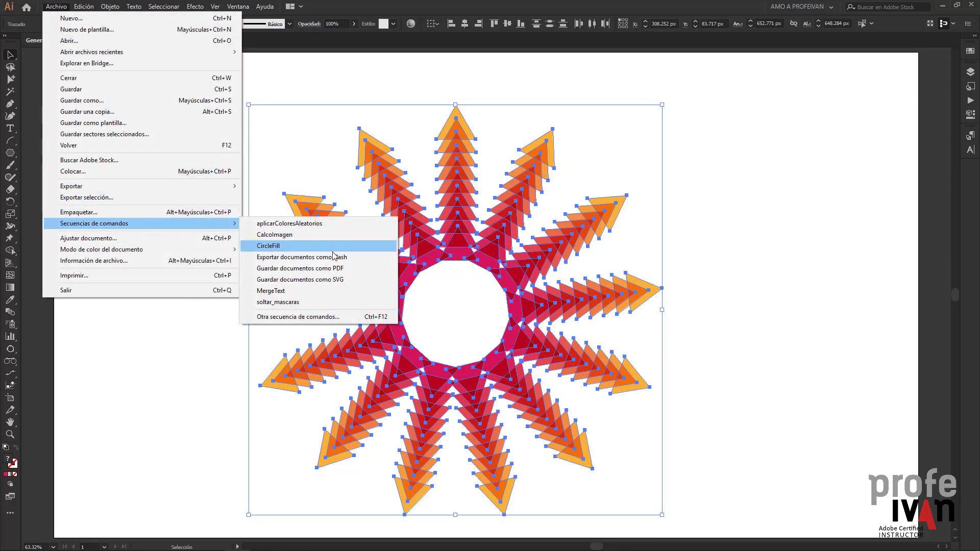
{"action": "left_click", "coordinate": [301, 316]}
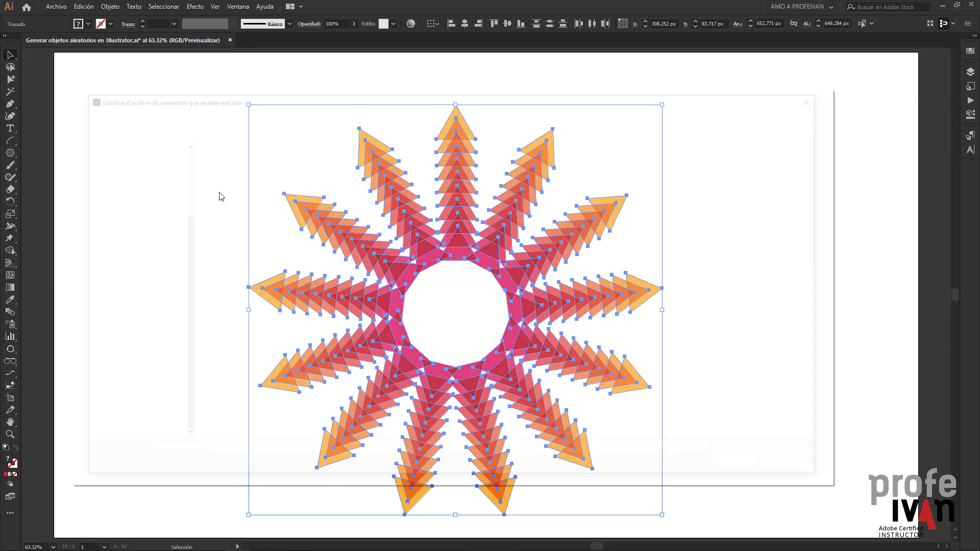
{"action": "left_click", "coordinate": [225, 375]}
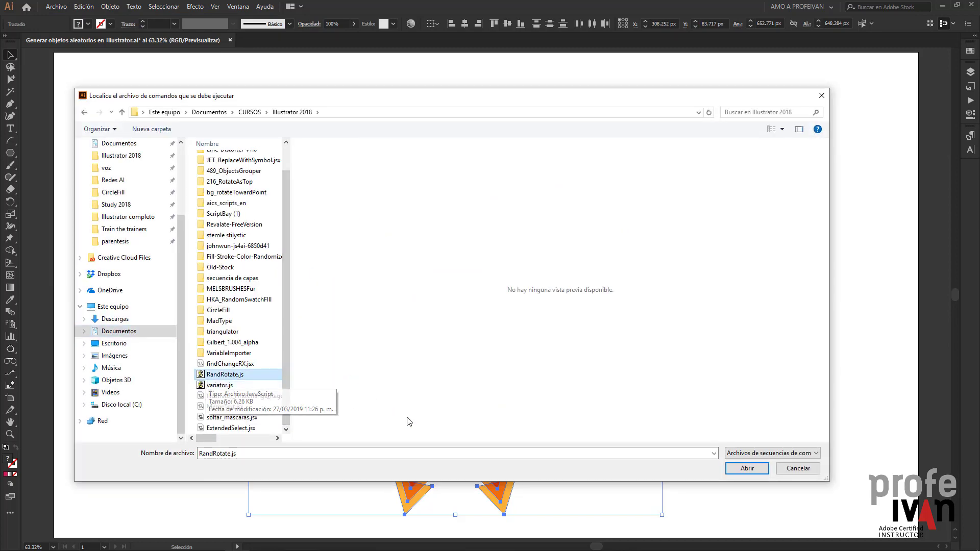
{"action": "left_click", "coordinate": [746, 469]}
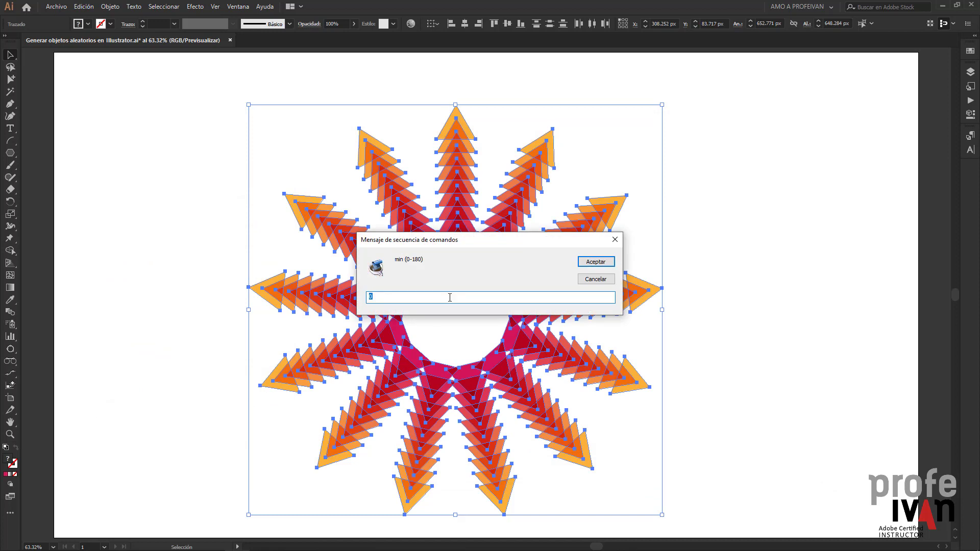
{"action": "left_click", "coordinate": [590, 261]}
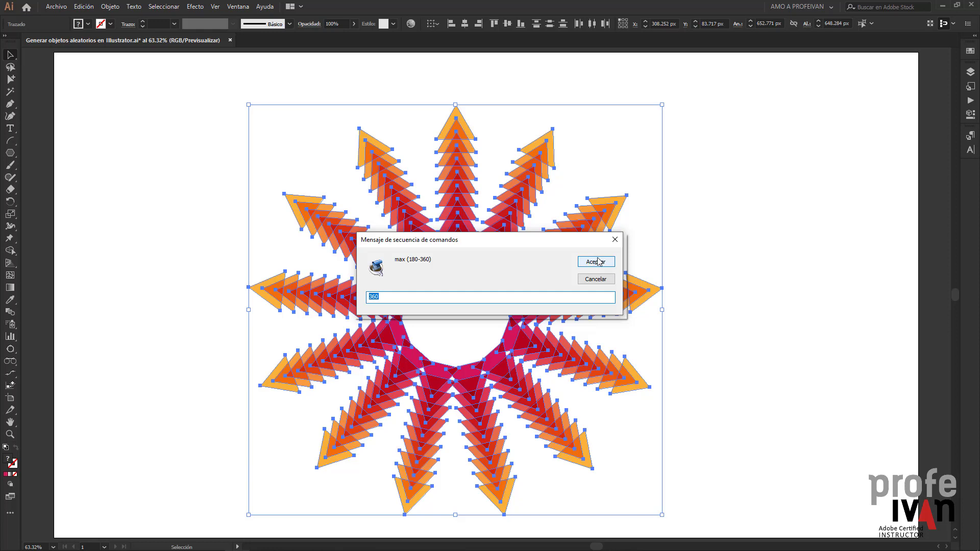
{"action": "left_click", "coordinate": [597, 262]}
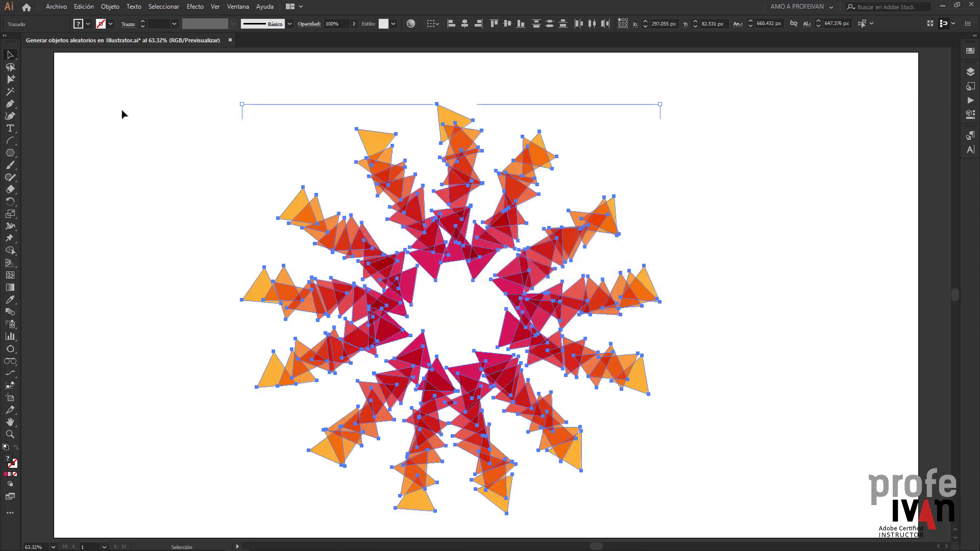
Apply Transform Each to the triangles with random 120% horizontal and vertical scale
{"action": "left_click", "coordinate": [113, 7]}
{"action": "mouse_move", "coordinate": [184, 17]}
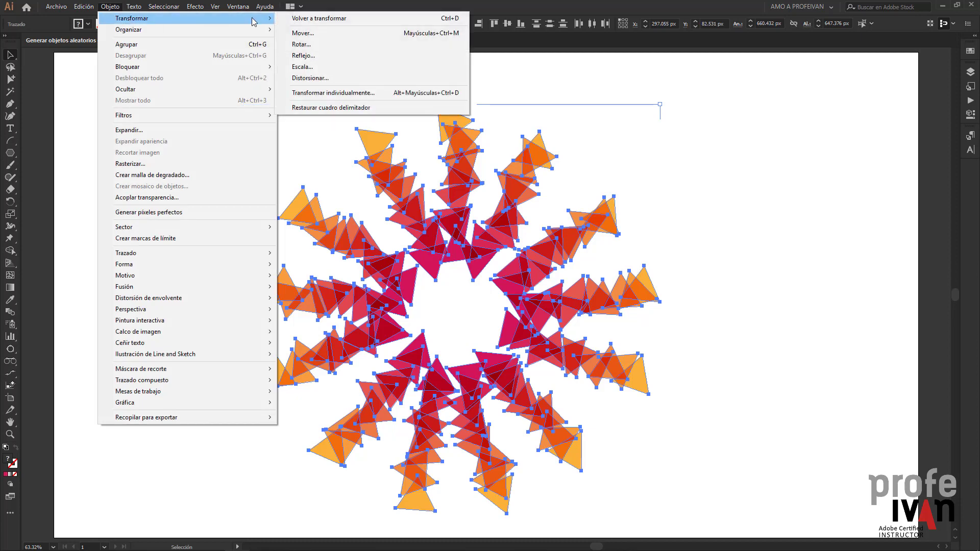
{"action": "left_click", "coordinate": [341, 93]}
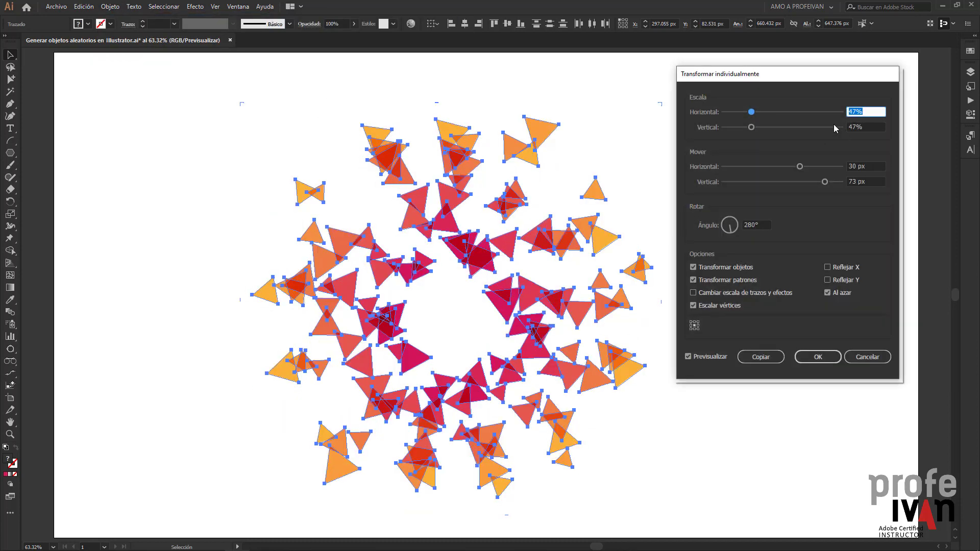
{"action": "type", "text": "120"}
{"action": "key", "text": "Tab"}
{"action": "type", "text": "120"}
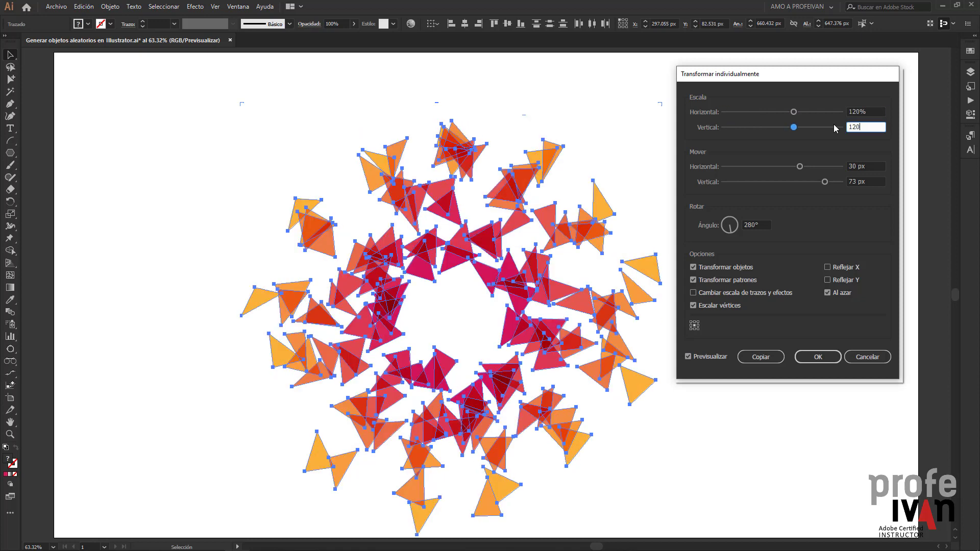
{"action": "key", "text": "Tab"}
{"action": "key", "text": "Return"}
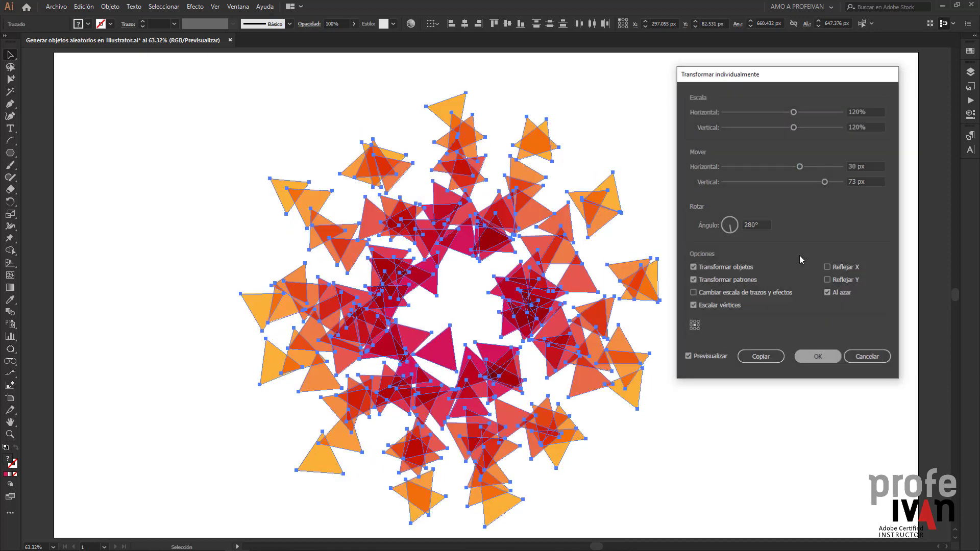
{"action": "left_click", "coordinate": [969, 51]}
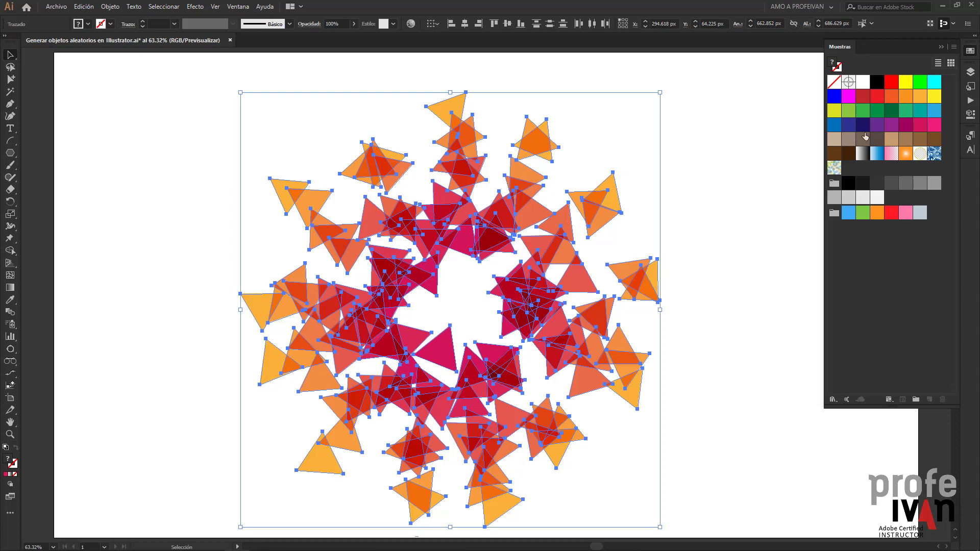
Fill all triangles with the teal swatch, then deselect and reselect the whole ring
{"action": "left_click", "coordinate": [920, 111]}
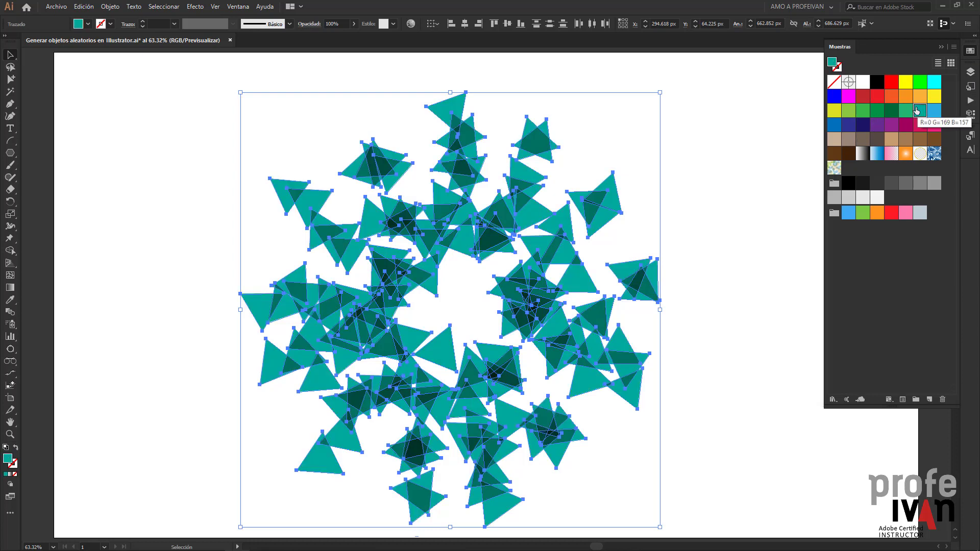
{"action": "left_click", "coordinate": [733, 178]}
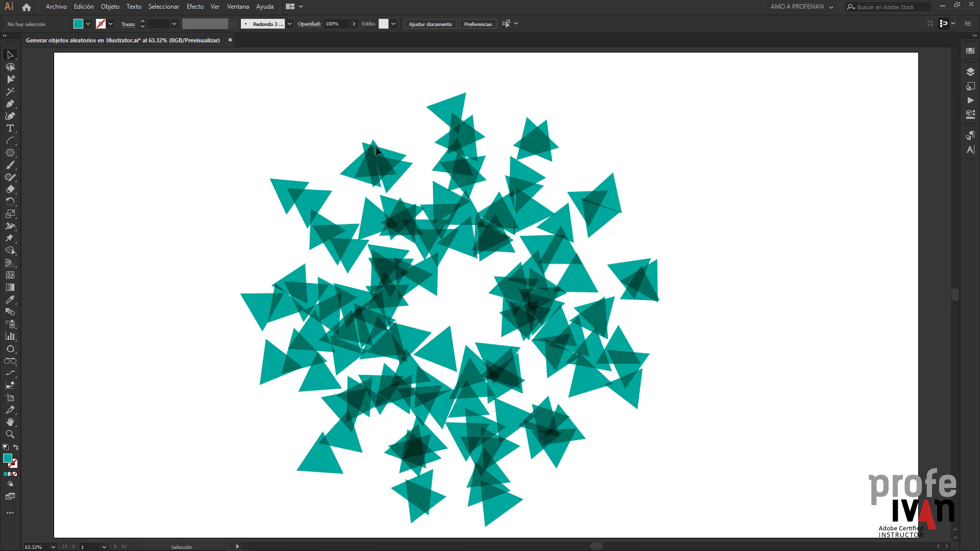
{"action": "left_click_drag", "start_coordinate": [198, 98], "coordinate": [707, 536]}
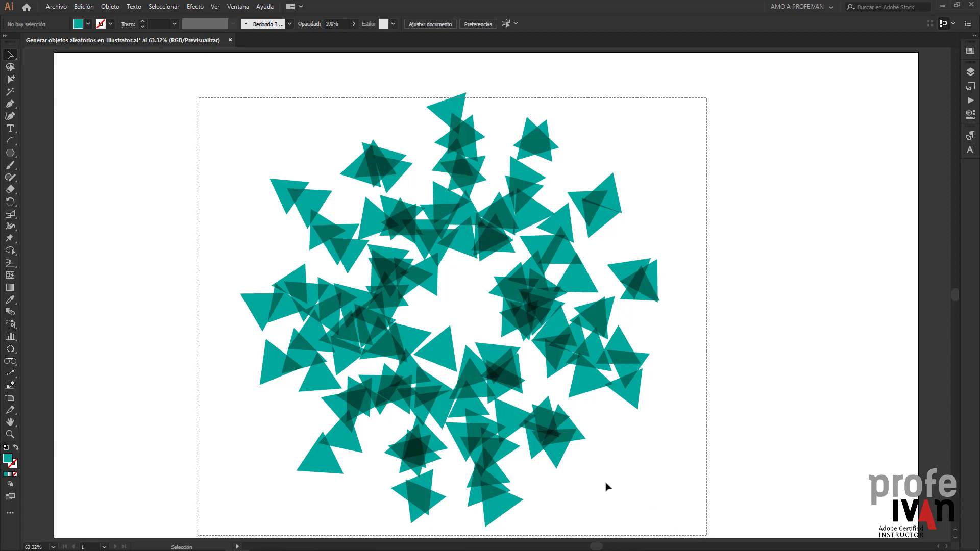
{"action": "key", "text": "ctrl+a"}
Run the Opacity Randomizer v1.2.jsx script with a 0–100 opacity range, then deselect the triangles
{"action": "left_click", "coordinate": [57, 7]}
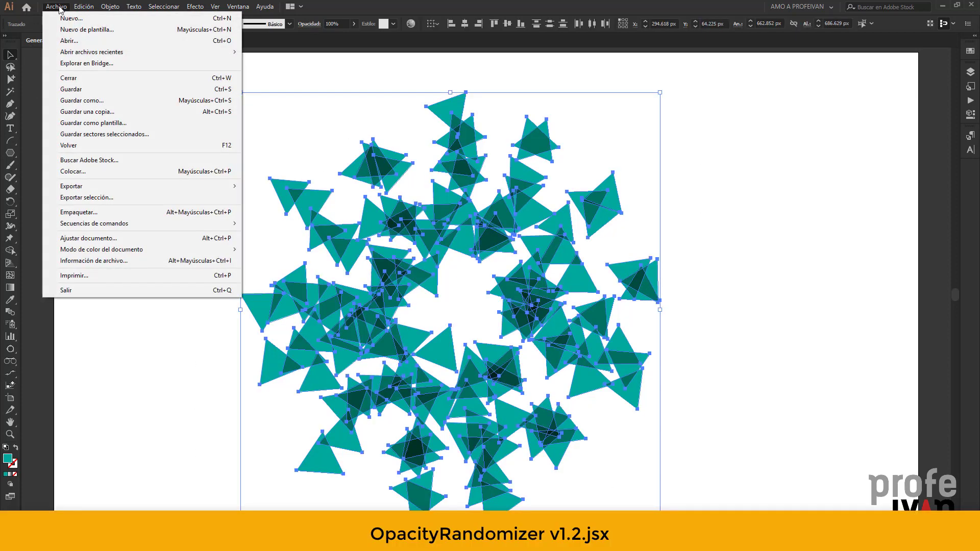
{"action": "mouse_move", "coordinate": [94, 223]}
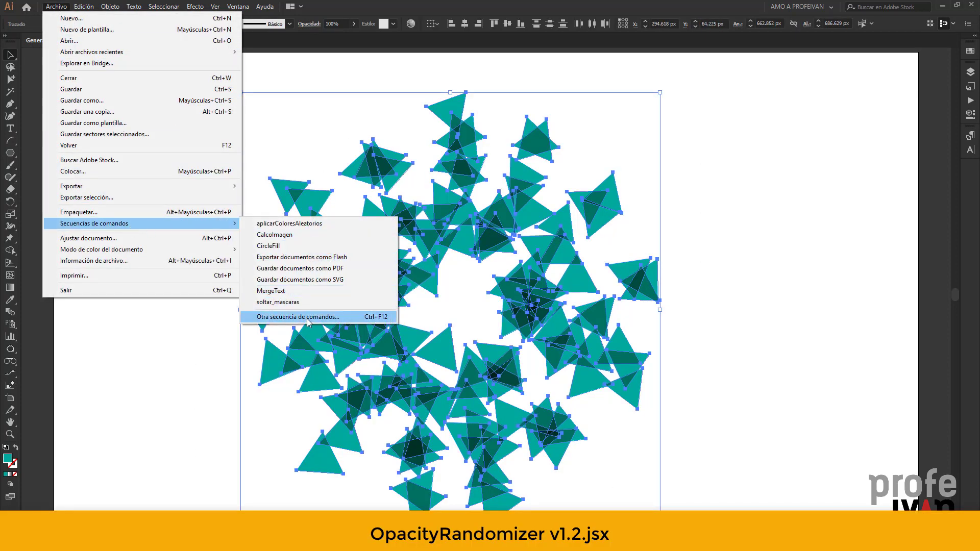
{"action": "left_click", "coordinate": [307, 317]}
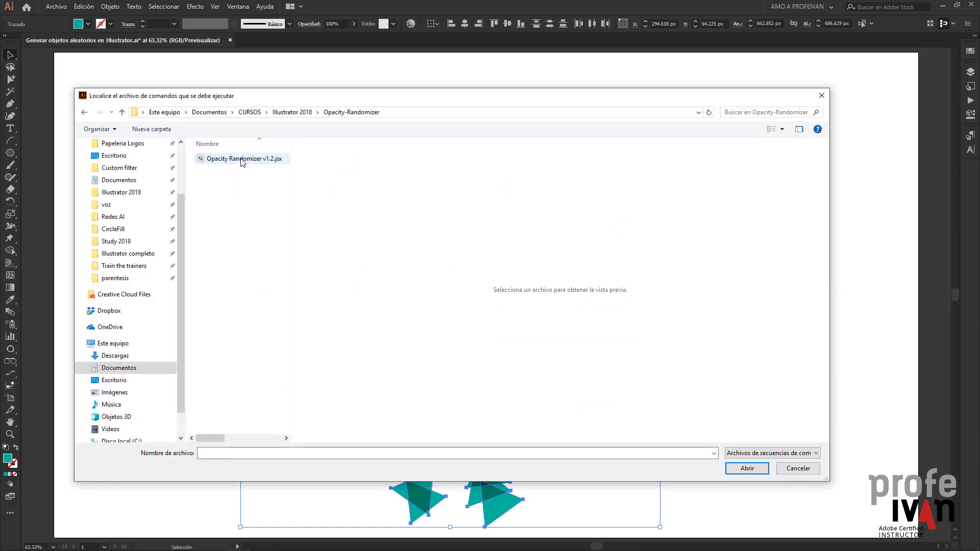
{"action": "double_click", "coordinate": [241, 159]}
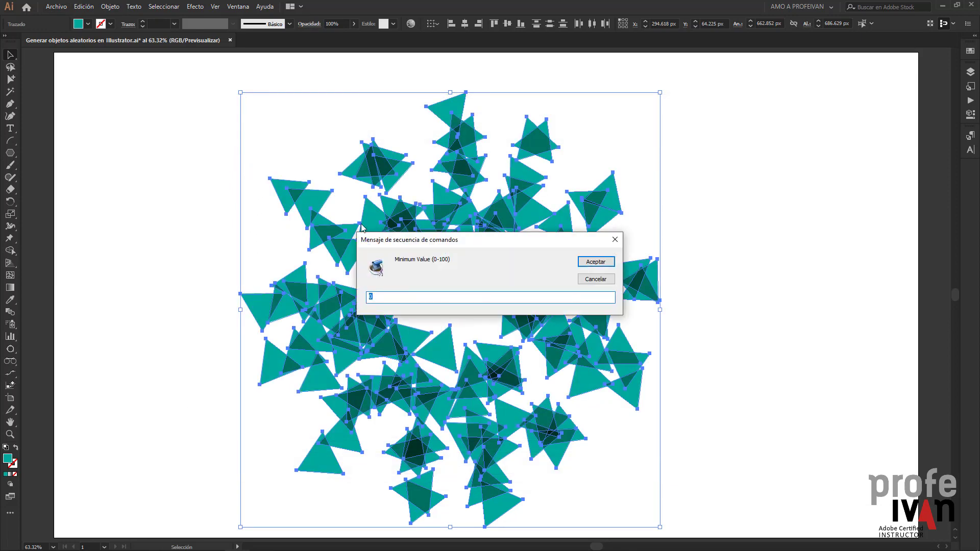
{"action": "left_click", "coordinate": [592, 263]}
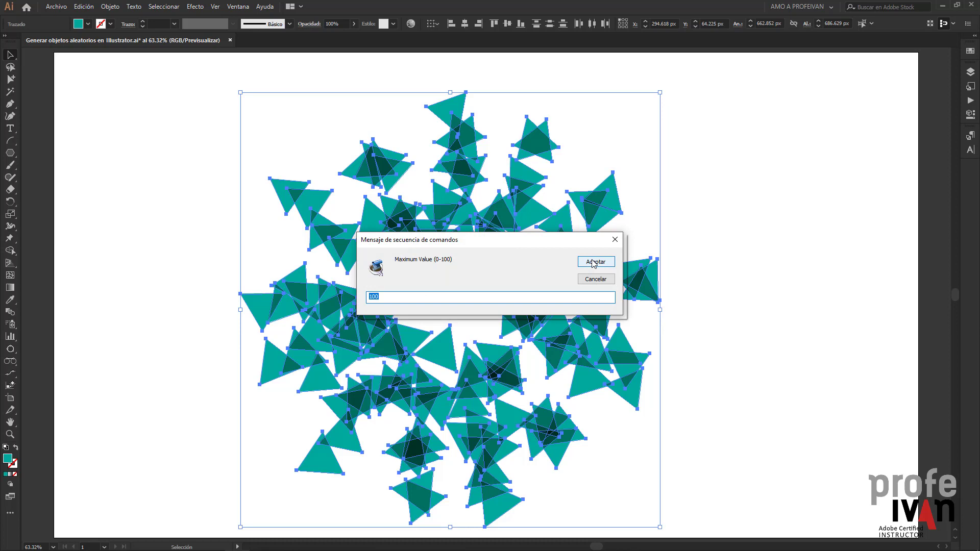
{"action": "left_click", "coordinate": [593, 263]}
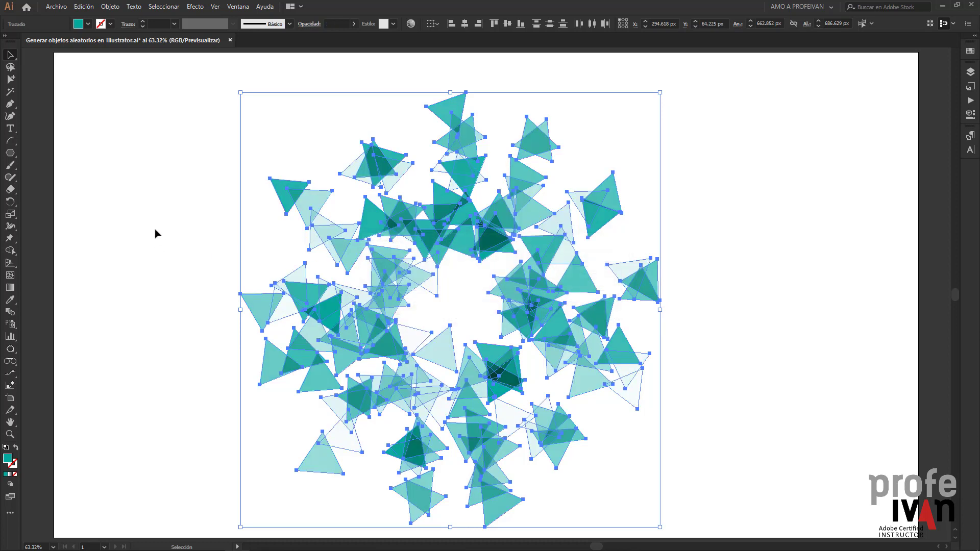
{"action": "left_click", "coordinate": [153, 233]}
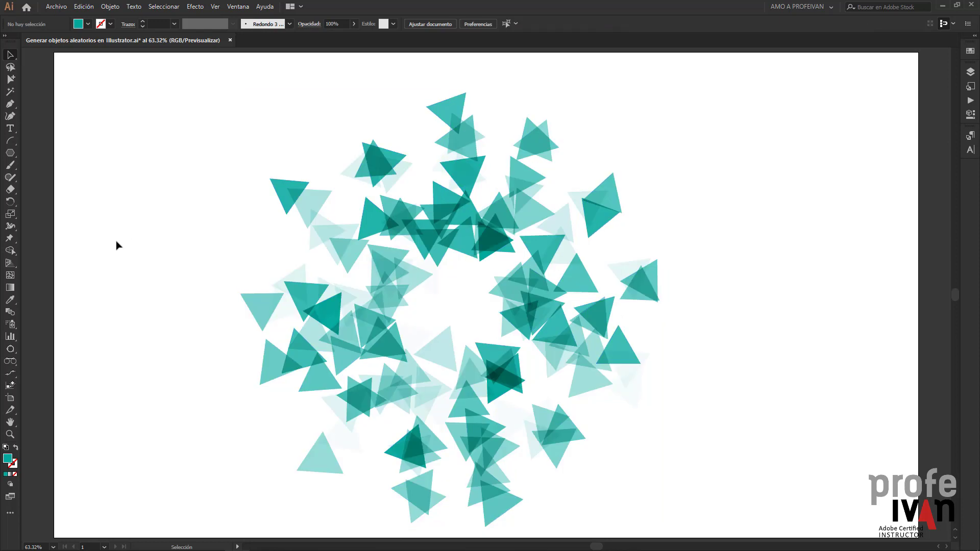